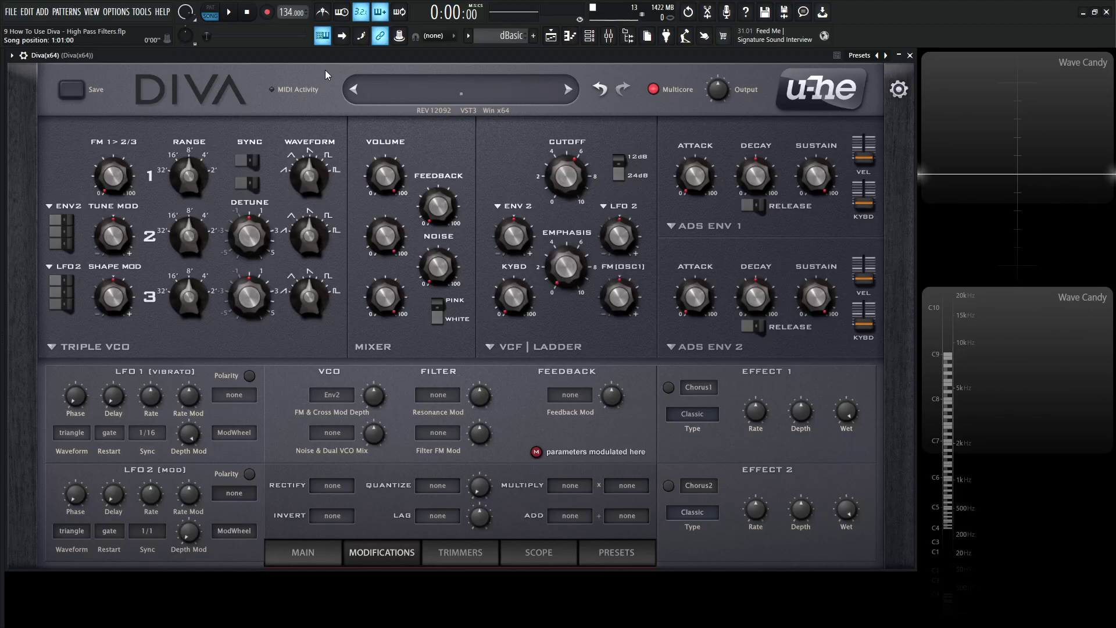
Initialize the Diva patch with init and set the oscillator model to Dual VCO.
click(440, 90)
click(478, 100)
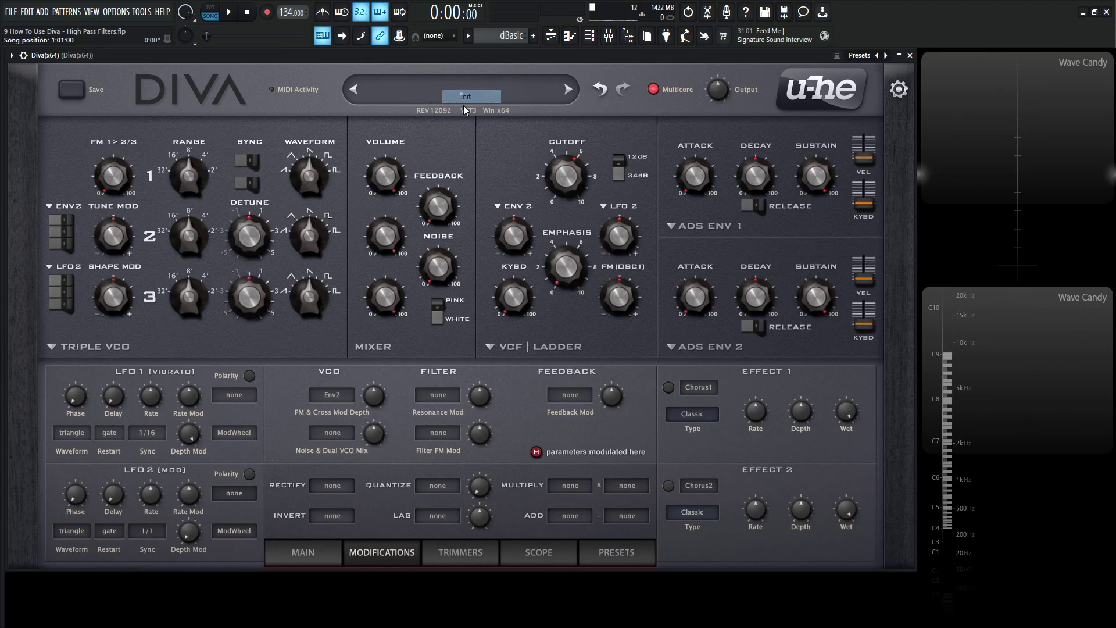
scroll(105, 349, down, 1)
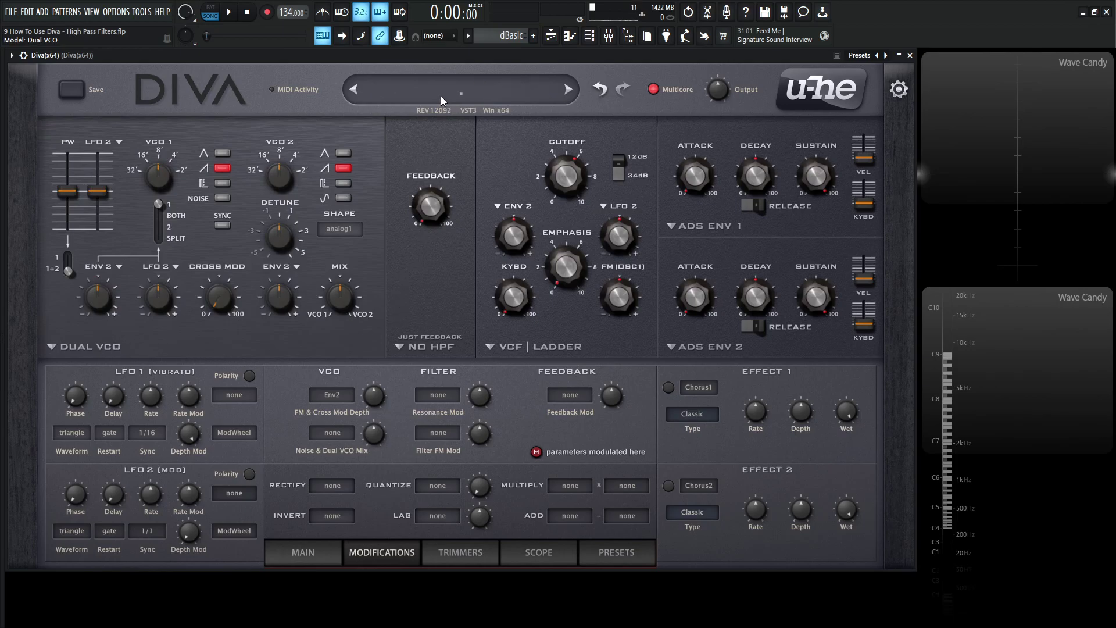
Switch the oscillator model to Triple VCO to inspect its mixer section, and return it to Dual VCO.
mouse_move(431, 222)
click(106, 346)
click(130, 354)
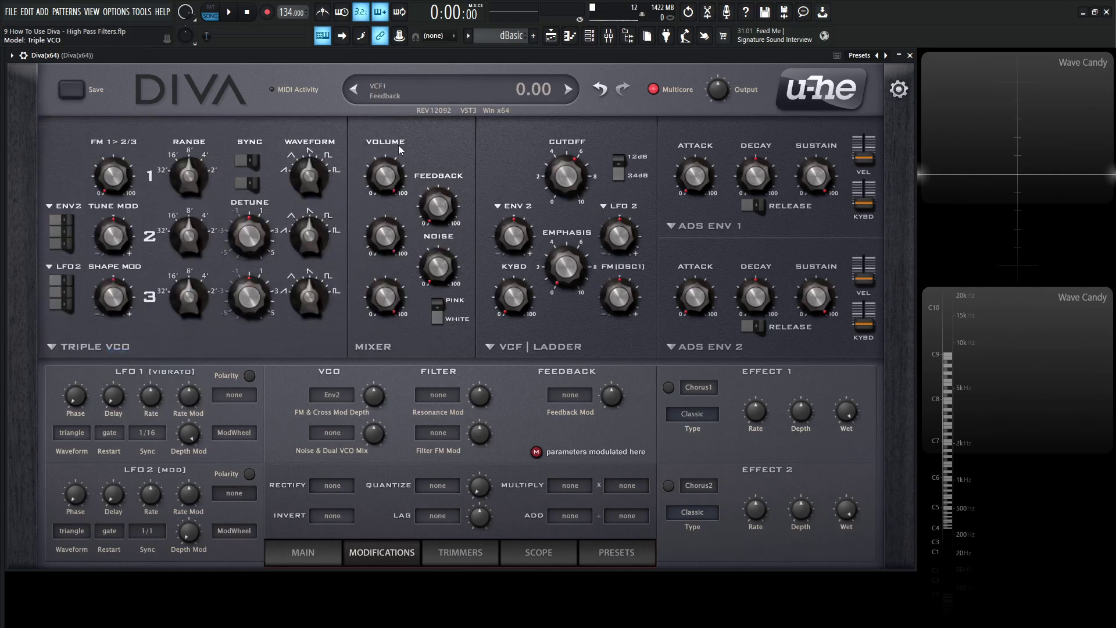
mouse_move(446, 206)
mouse_down()
mouse_move(439, 179)
mouse_move(437, 228)
mouse_up()
click(437, 303)
click(125, 348)
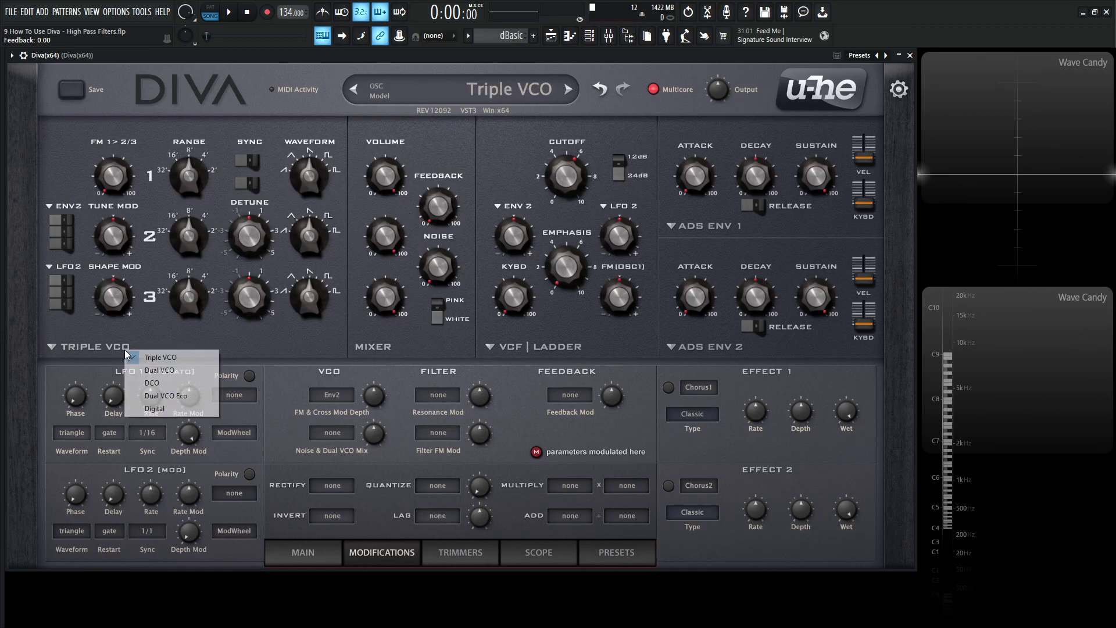
click(165, 372)
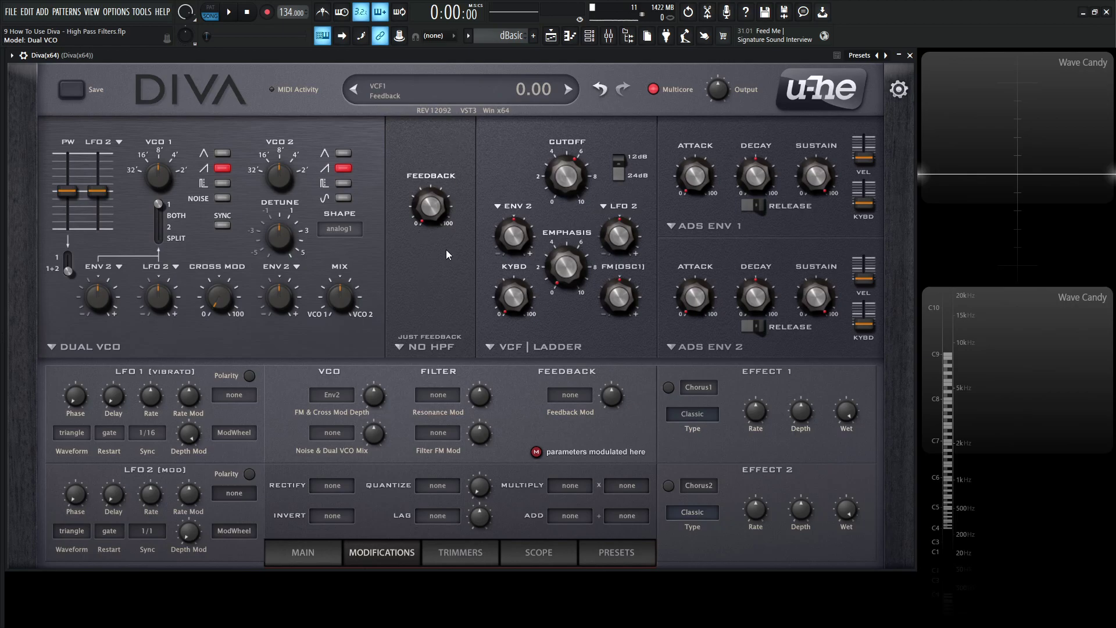
Choose Feedback as the HPF model and sweep the feedback amount while playing notes, returning it to 0.
click(401, 350)
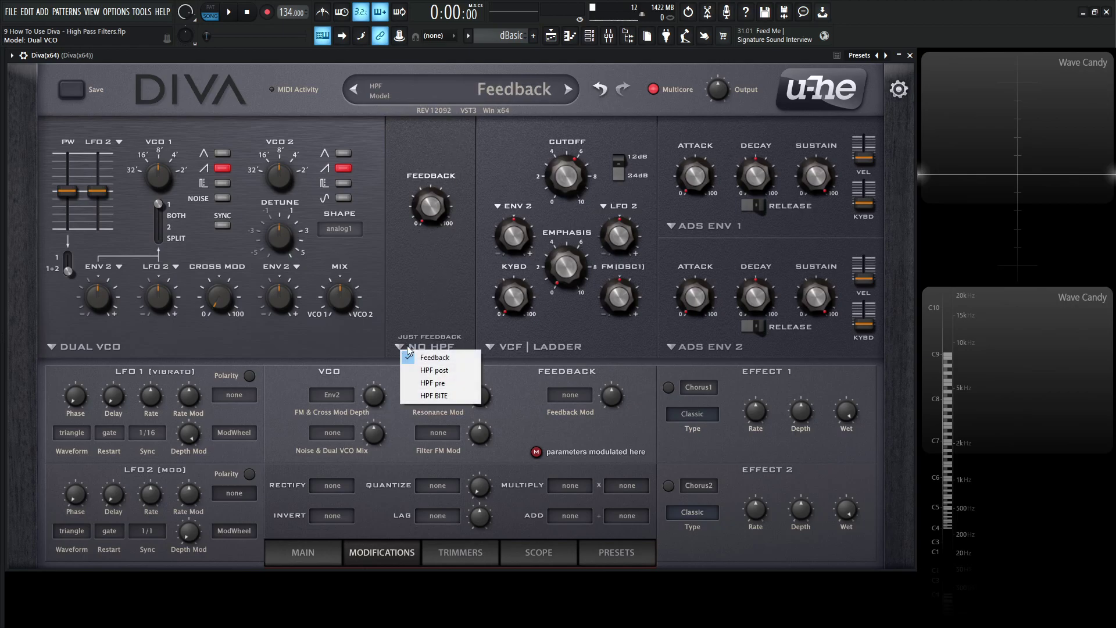
click(430, 358)
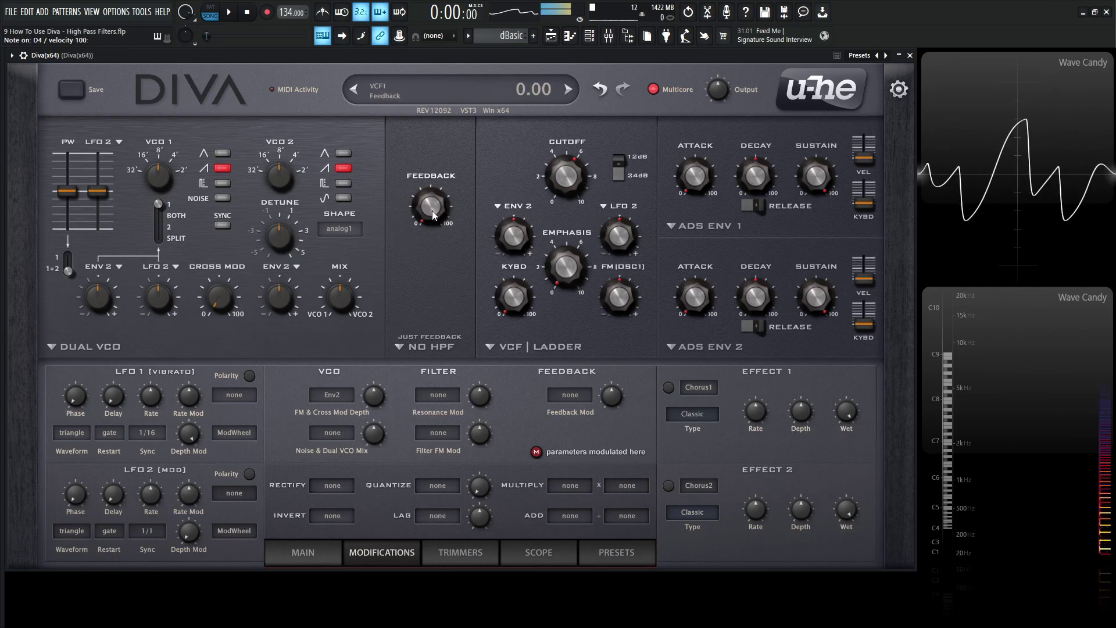
drag(431, 210, 439, 237)
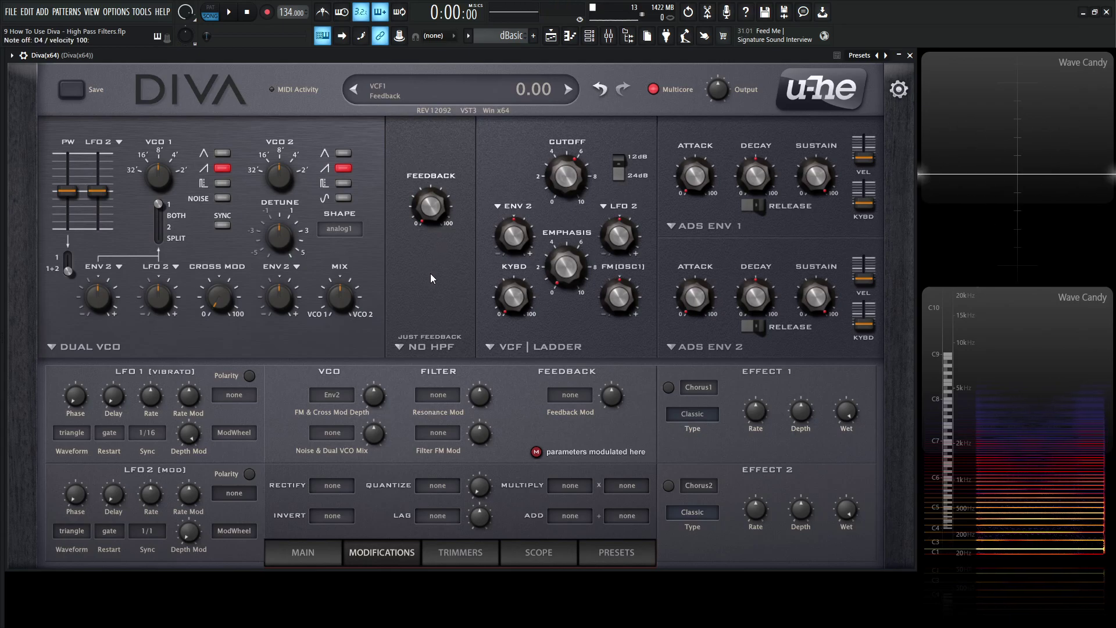
Switch the HPF model to HPF post and audition its frequency positions between 0 and BOOST while playing notes.
click(431, 346)
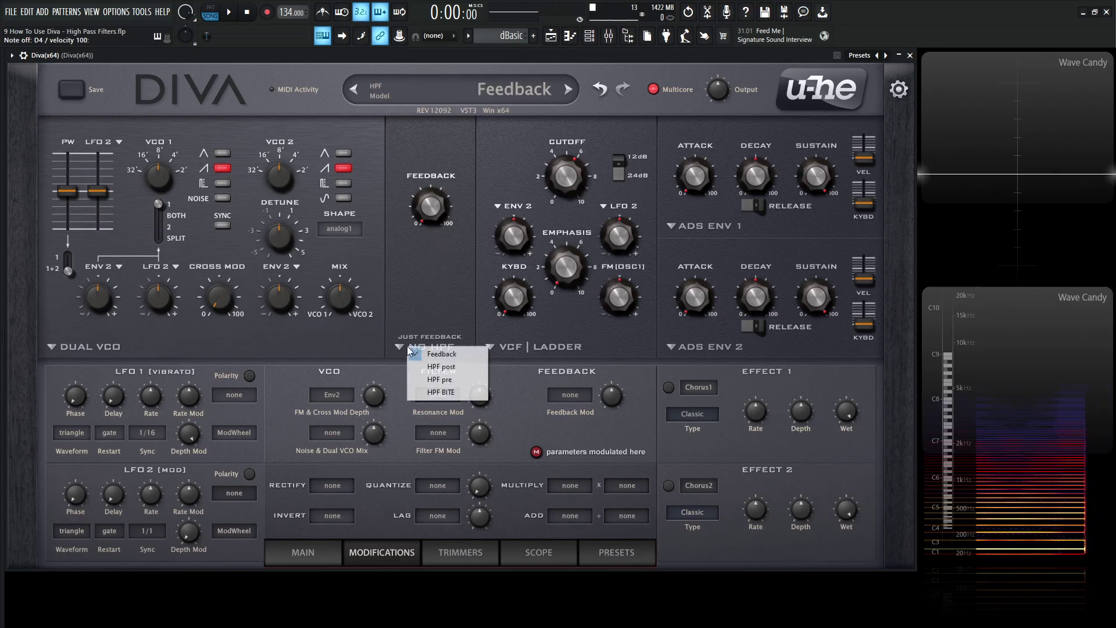
click(447, 369)
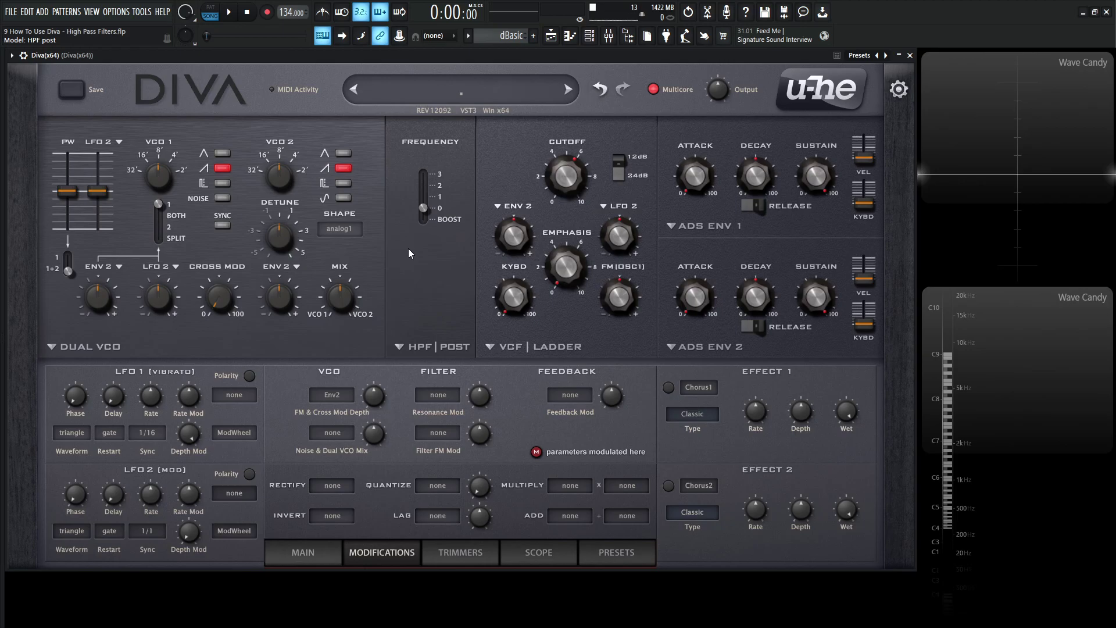
mouse_move(420, 231)
key(x)
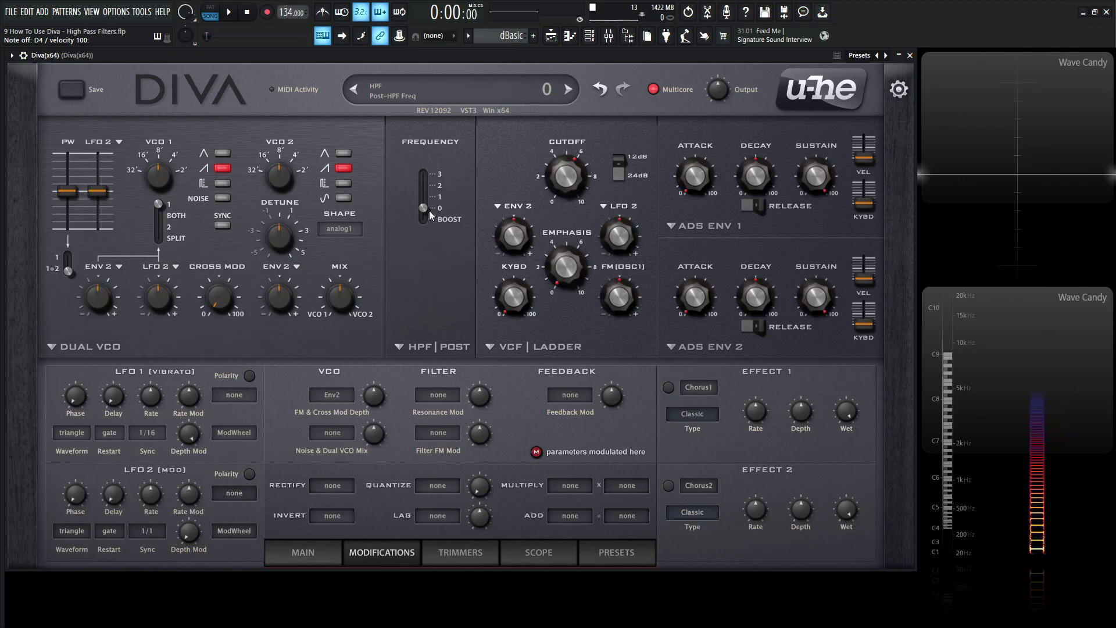
drag(425, 209, 430, 244)
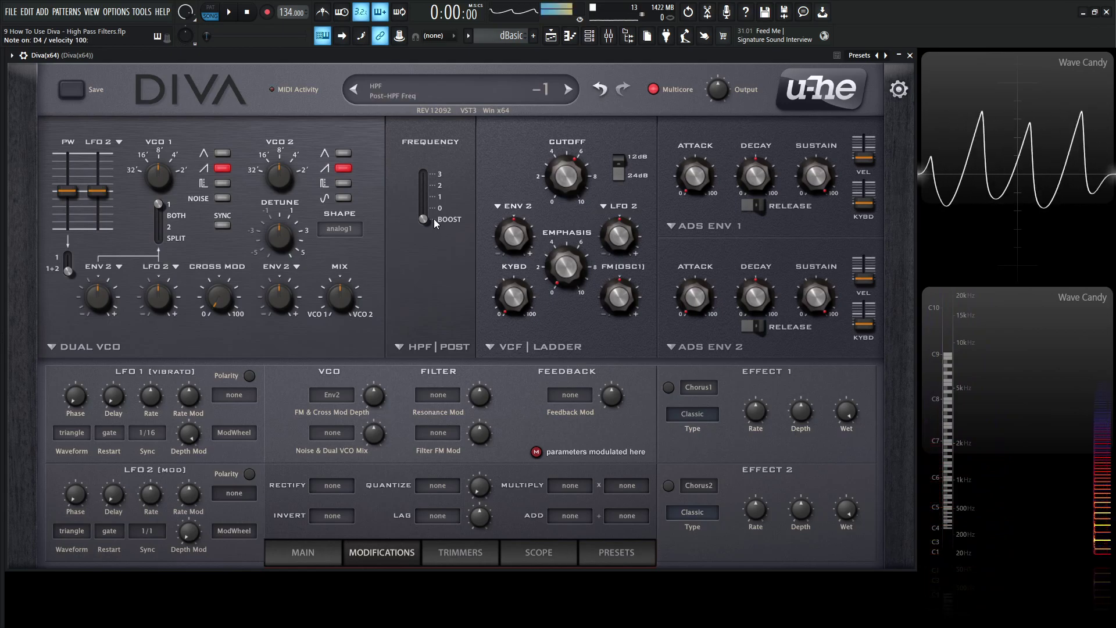
mouse_move(429, 219)
mouse_down()
mouse_move(426, 207)
mouse_move(426, 249)
mouse_move(425, 172)
mouse_move(425, 239)
mouse_up()
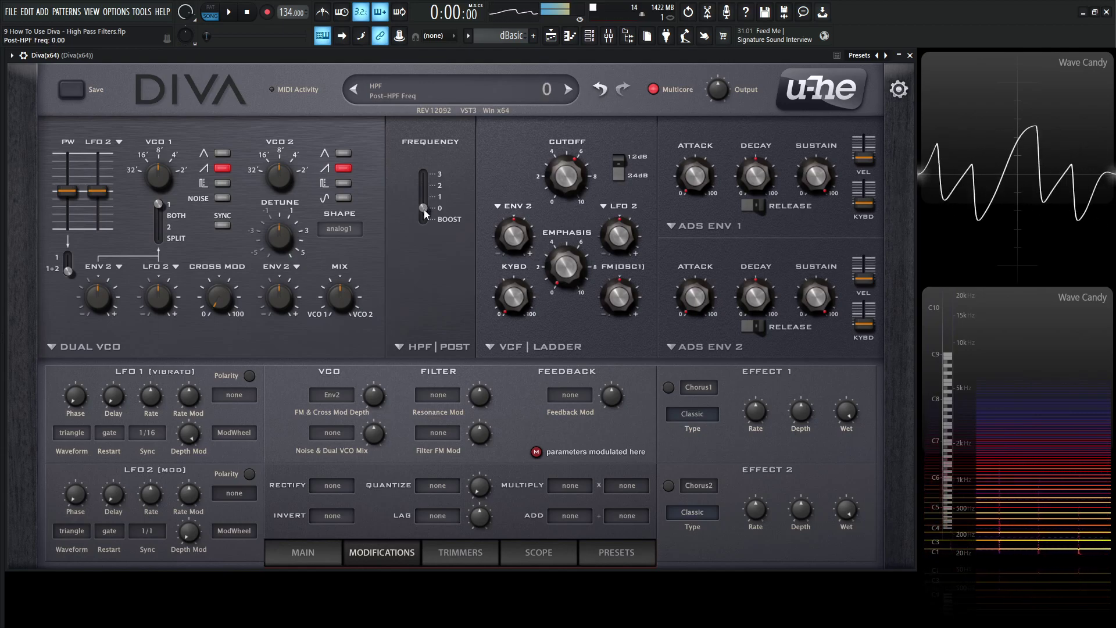
Switch the HPF model to HPF pre and sweep its frequency while playing notes, returning it to the minimum of 30.
click(435, 346)
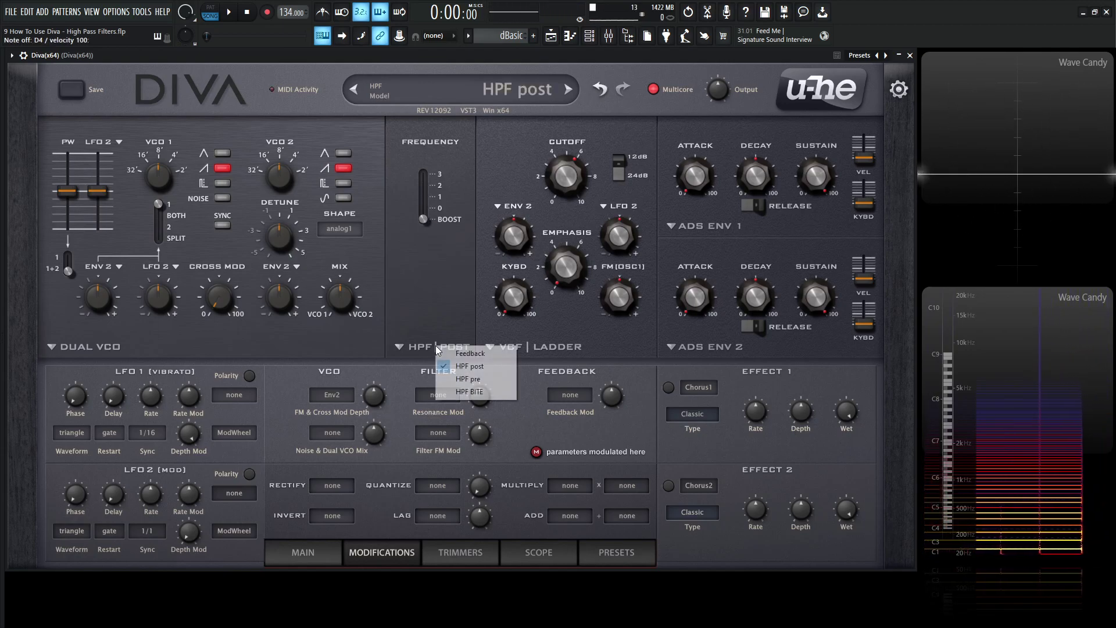
click(477, 380)
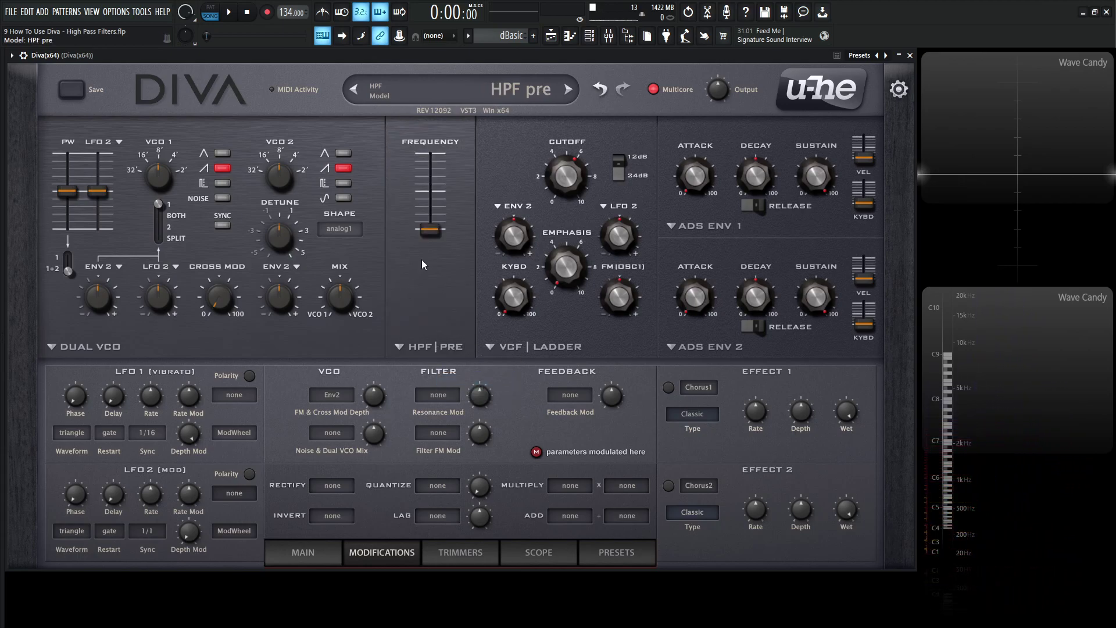
mouse_move(427, 231)
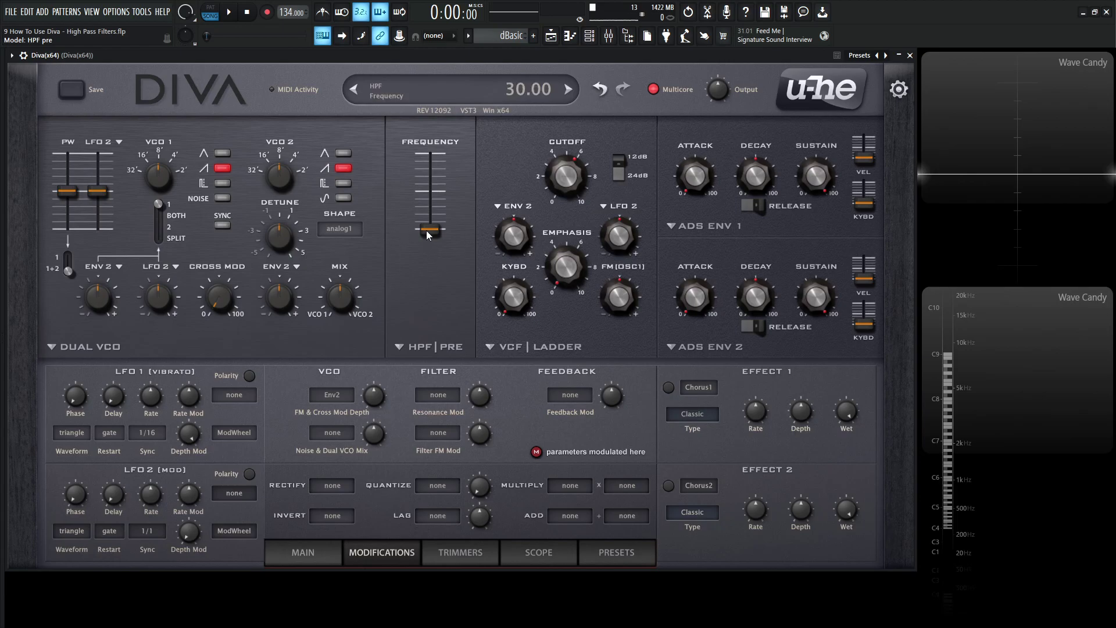
mouse_move(431, 232)
mouse_down()
mouse_move(430, 142)
mouse_move(439, 208)
mouse_move(436, 164)
mouse_move(428, 241)
mouse_up()
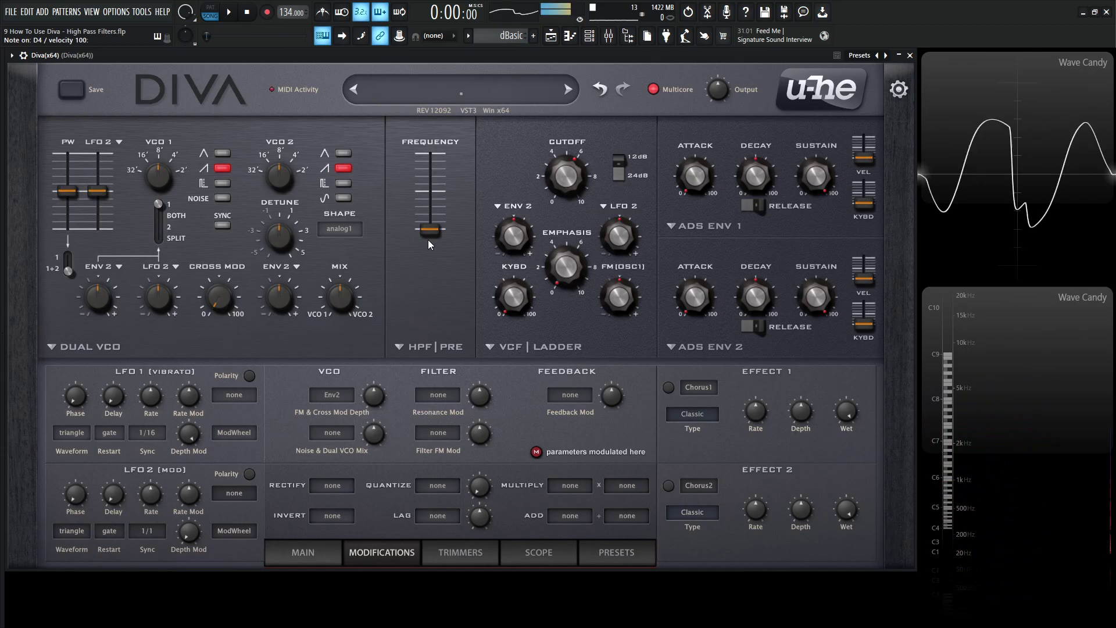
drag(430, 229, 447, 305)
Switch the HPF model to HPF BITE and compare revisions 1 and 2 while playing notes, ending on revision 1.
click(435, 347)
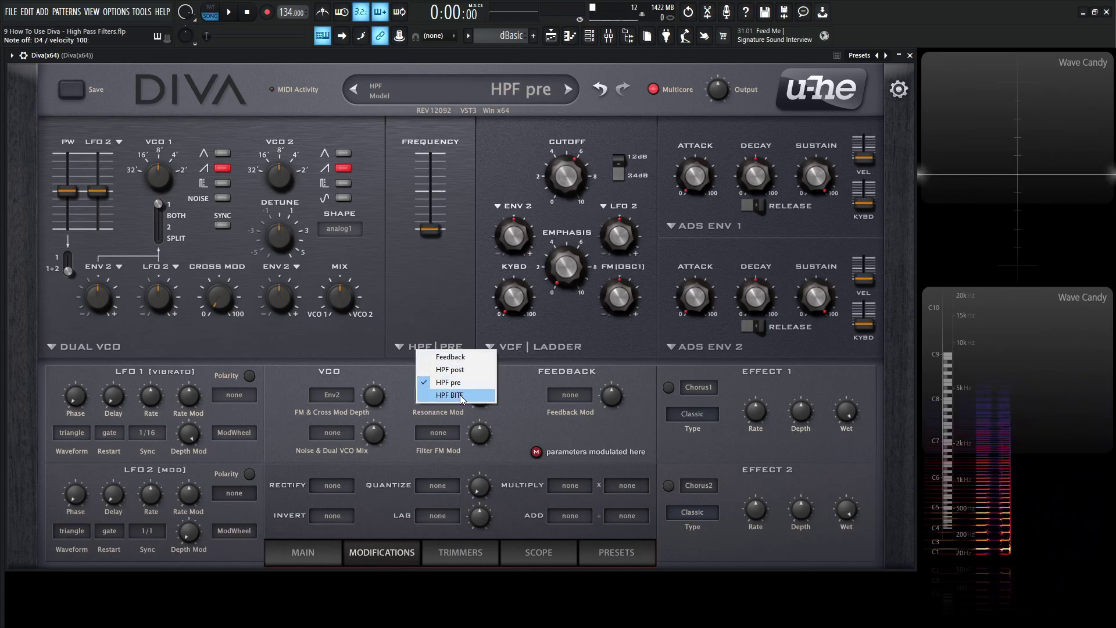
click(459, 395)
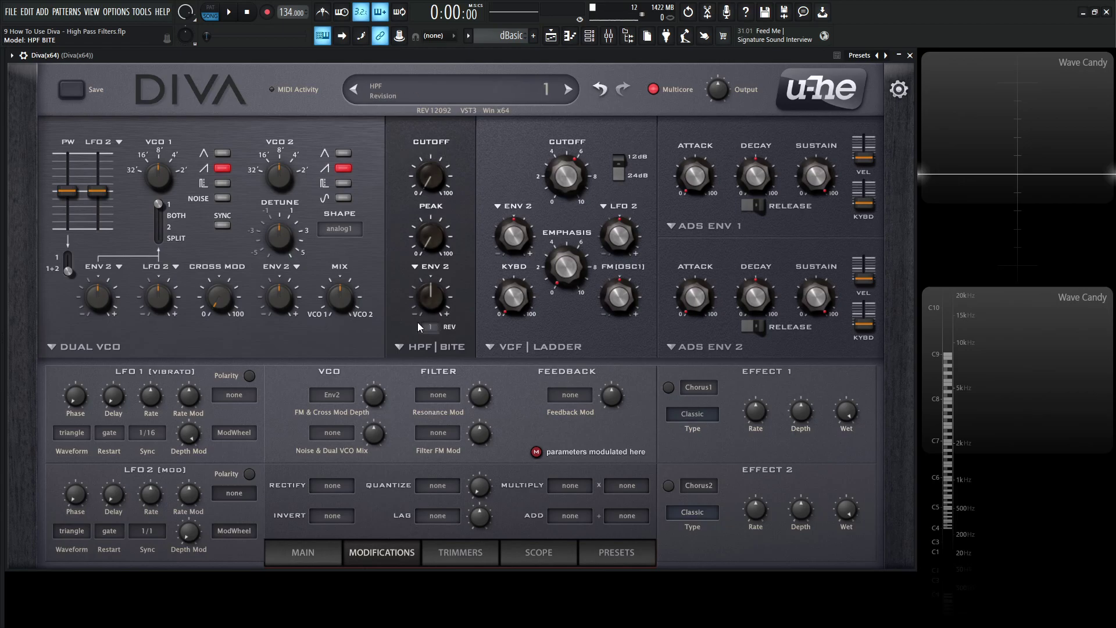
mouse_move(432, 327)
click(432, 327)
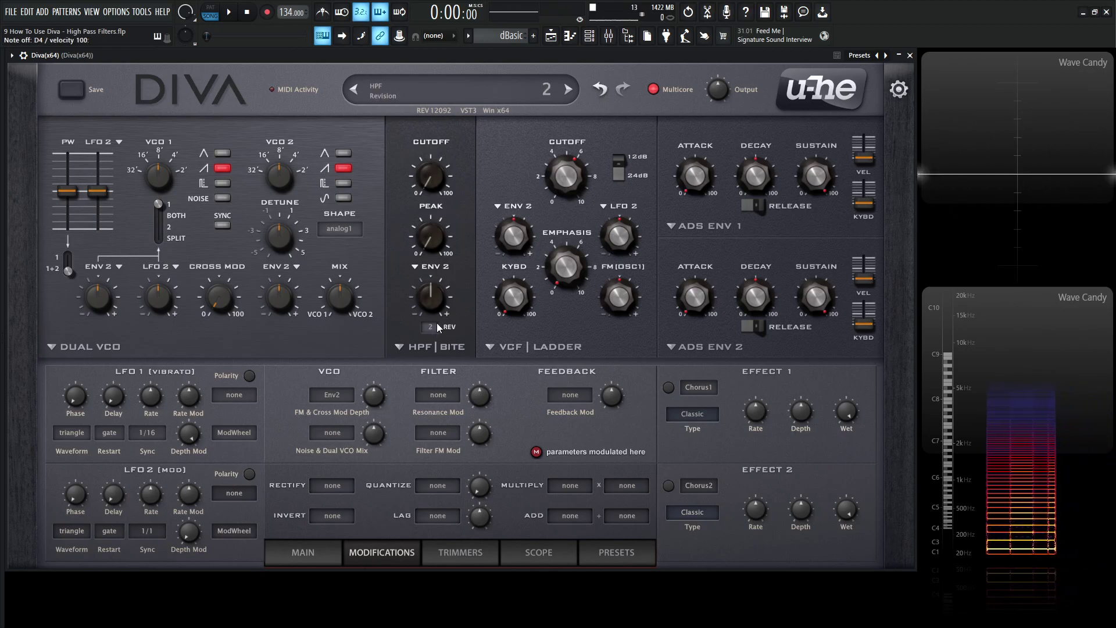
click(436, 325)
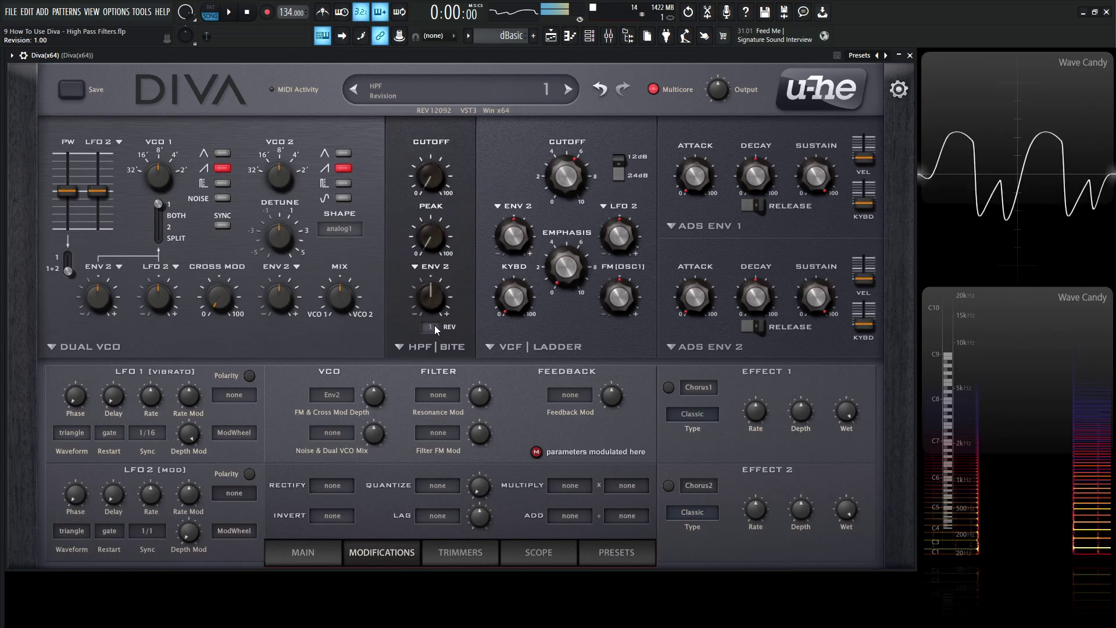
click(435, 325)
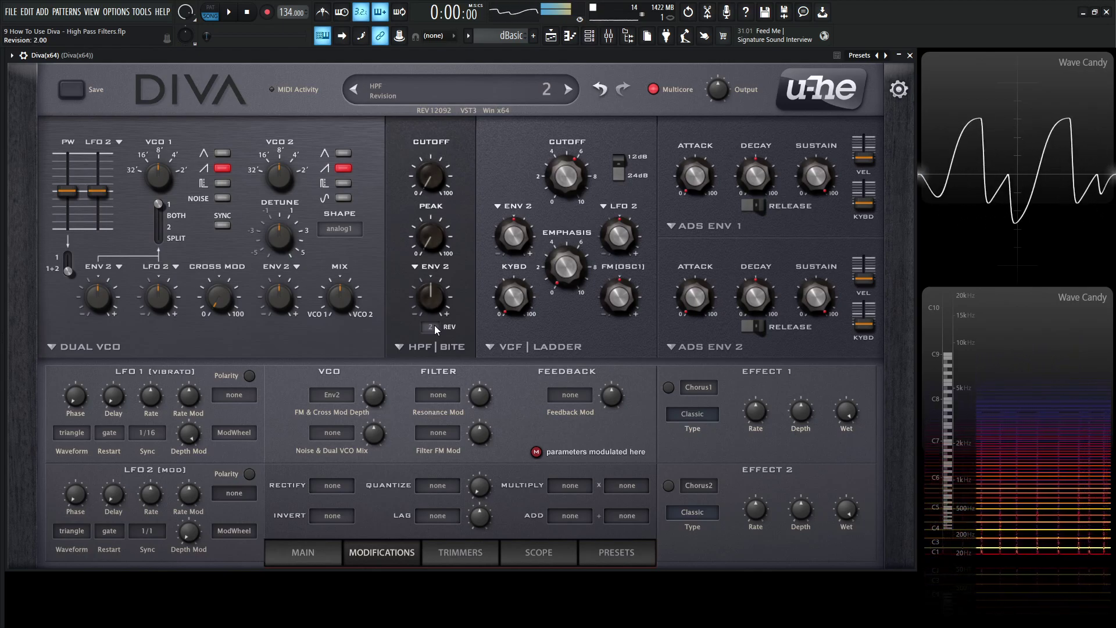
click(435, 326)
Raise the HPF BITE peak above halfway and sweep the cutoff up and back to its minimum while playing notes.
mouse_move(447, 220)
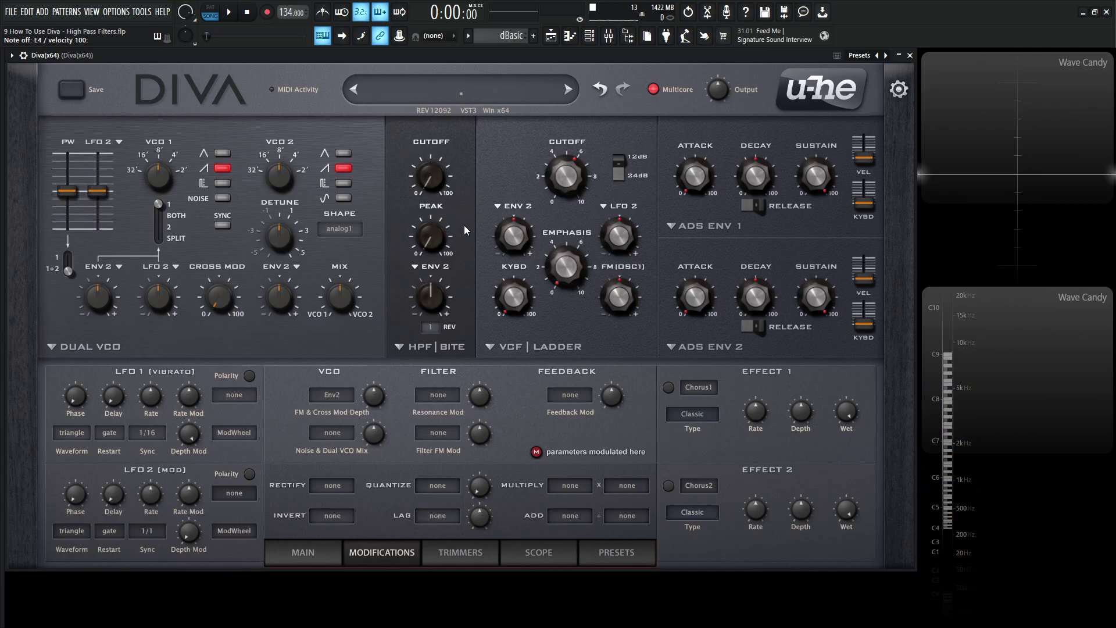
mouse_move(440, 245)
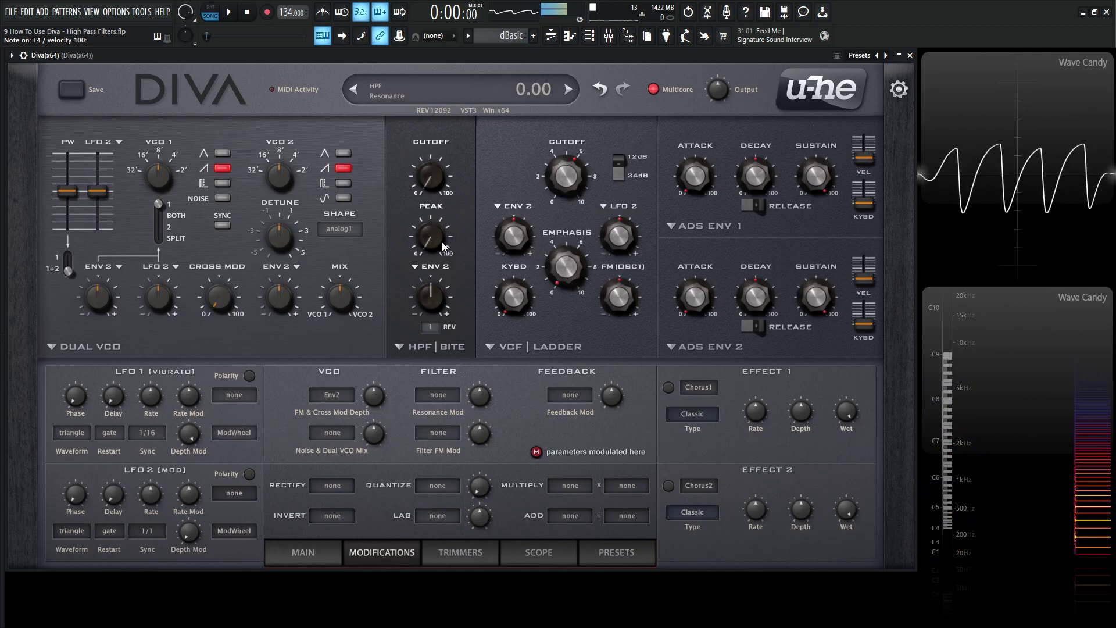
mouse_move(428, 183)
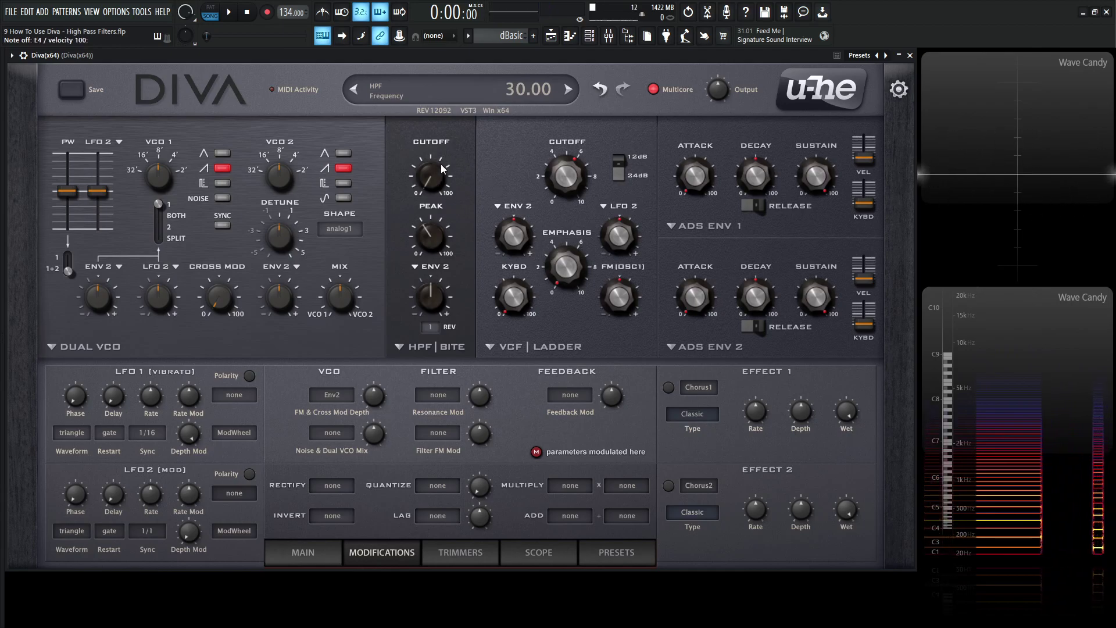
drag(430, 185, 424, 148)
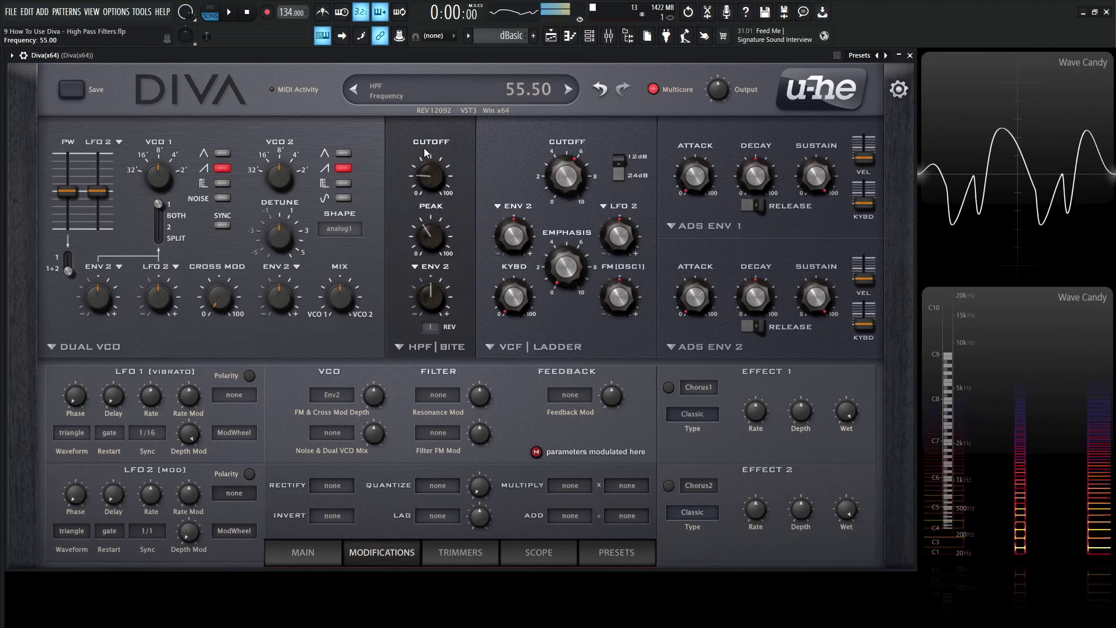
drag(434, 232, 432, 187)
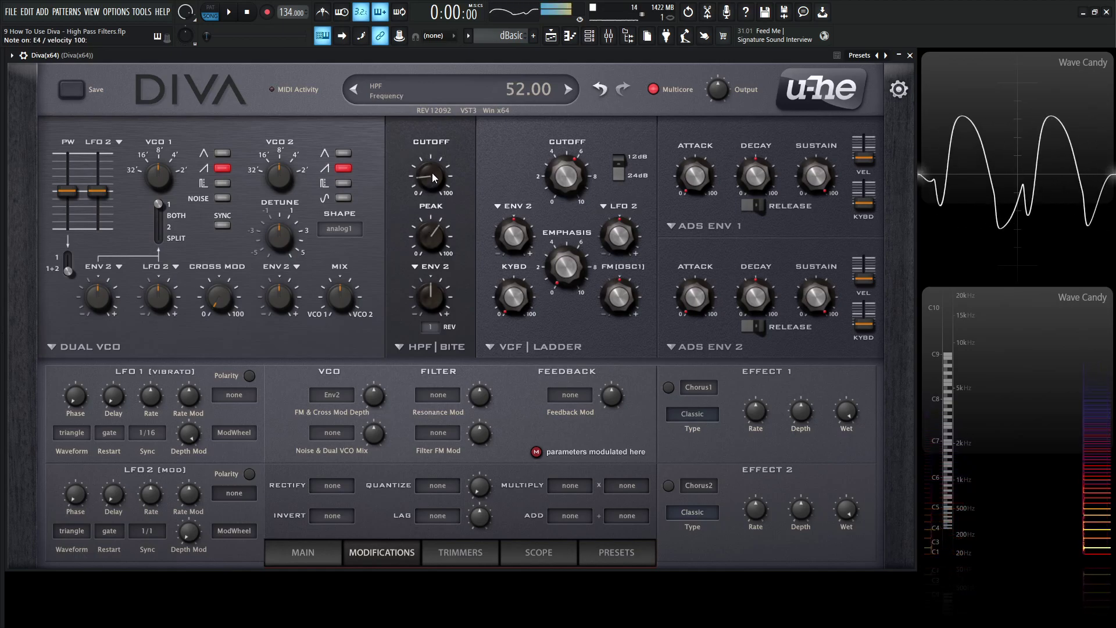
drag(432, 174, 427, 196)
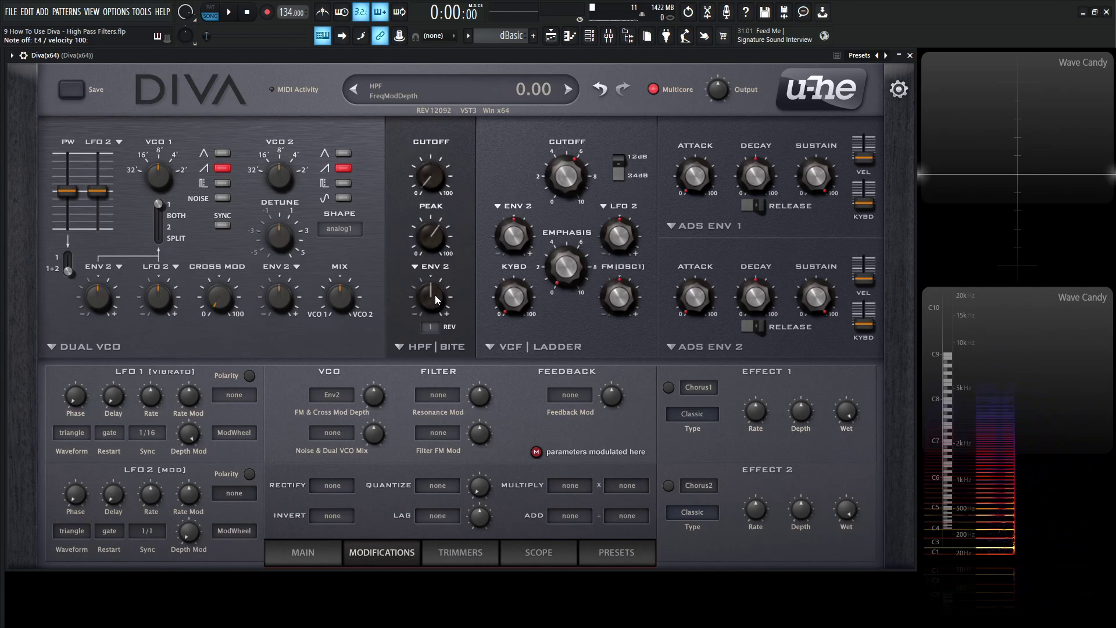
Modulate the HPF BITE cutoff with LFO2 at a depth of about 38 and raise the cutoff to 90.
click(432, 273)
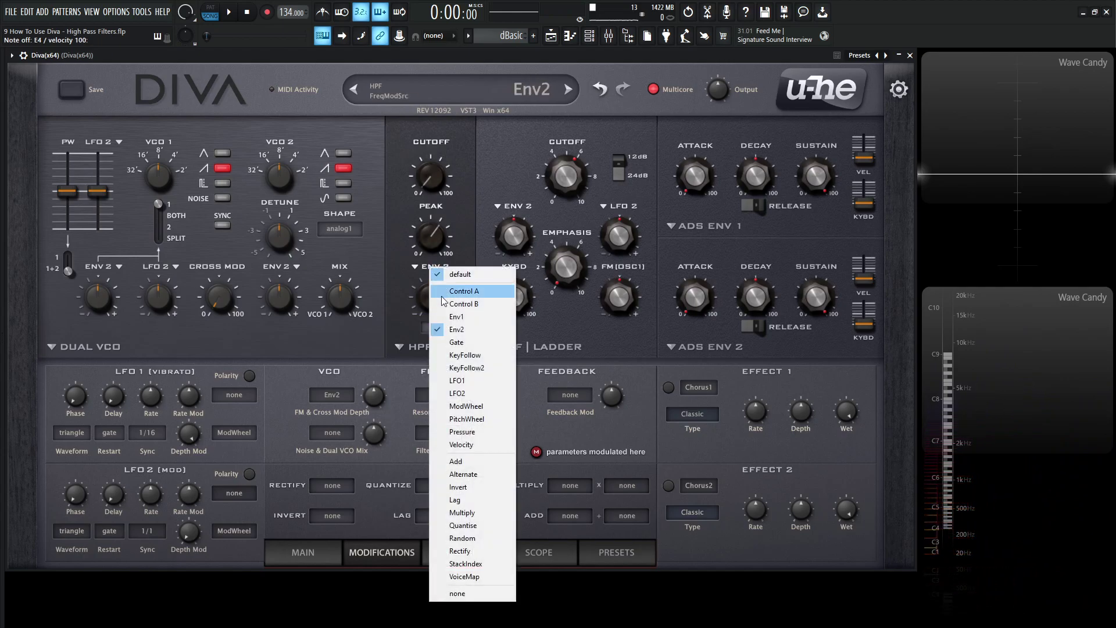
click(464, 392)
drag(437, 282, 436, 276)
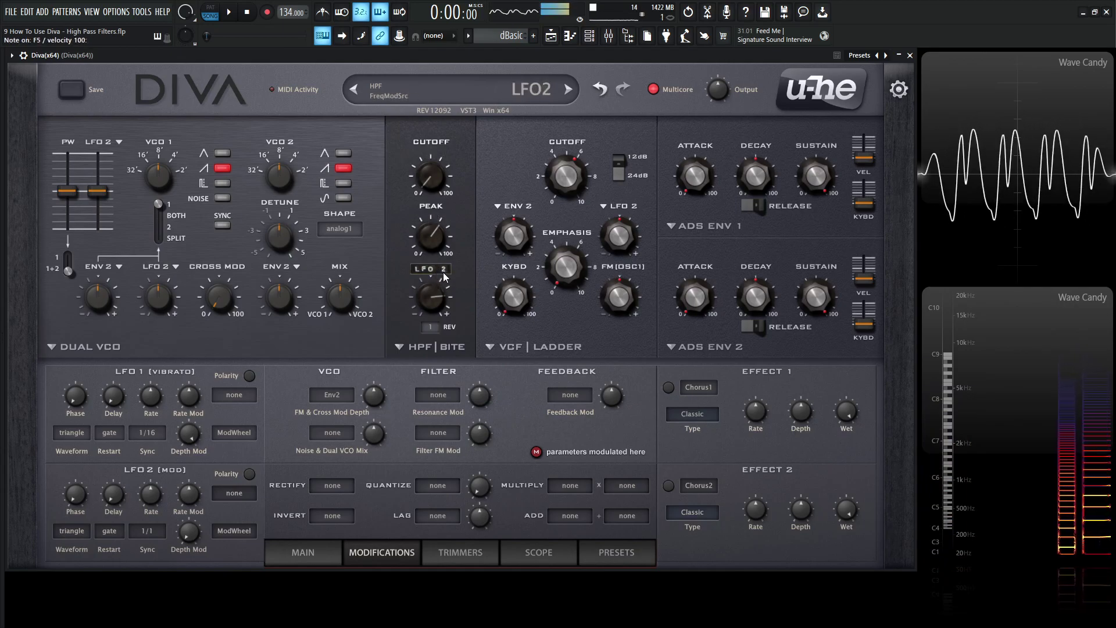
drag(432, 174, 429, 144)
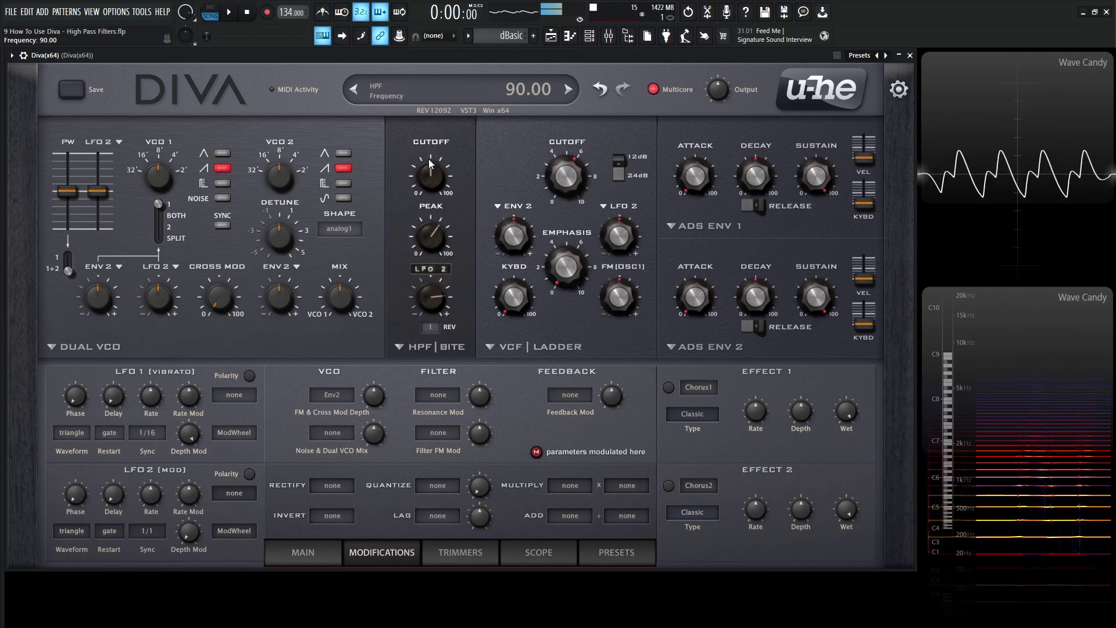
drag(434, 278, 436, 297)
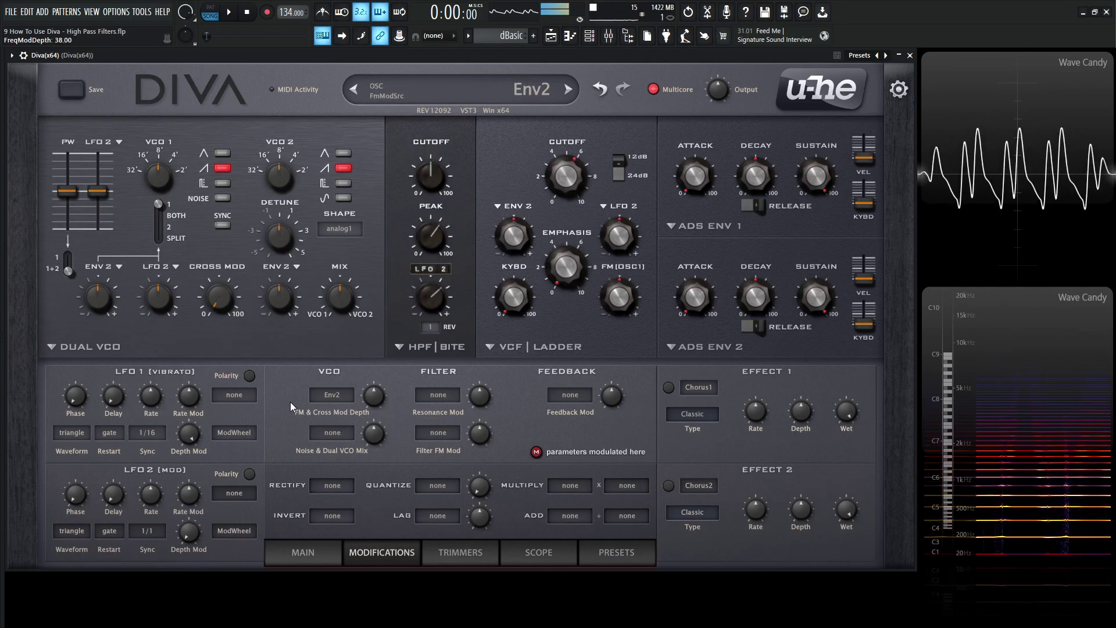
Set the LFO2 sync rate to 1/16 dot and sweep the HPF modulation depth up to 60 and slightly back.
scroll(155, 533, up, 1)
scroll(155, 532, up, 1)
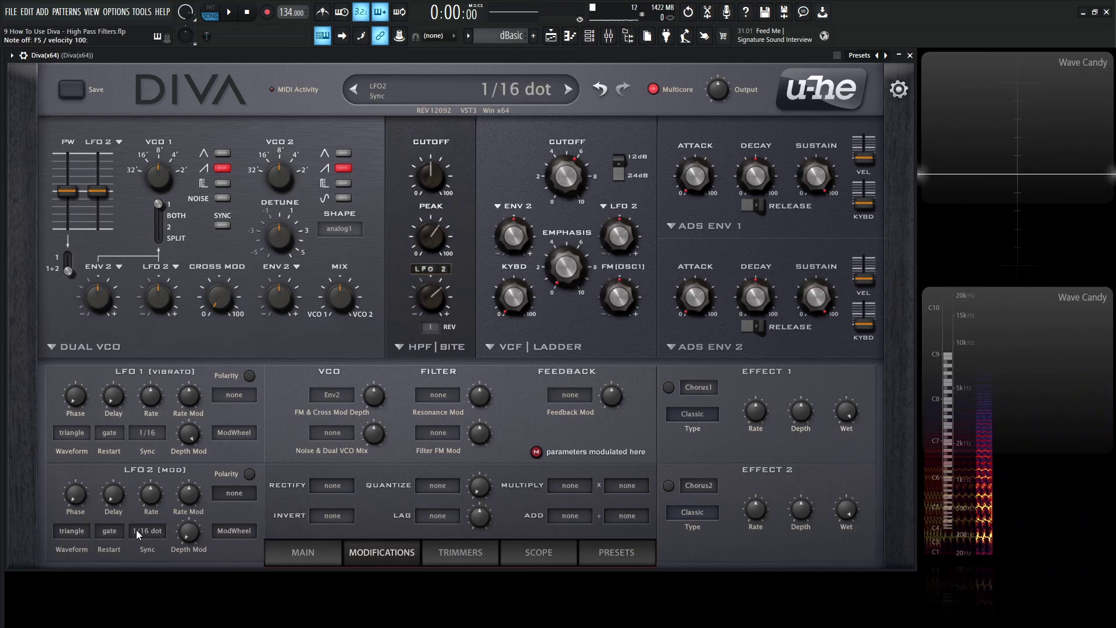
key(e)
drag(431, 297, 439, 276)
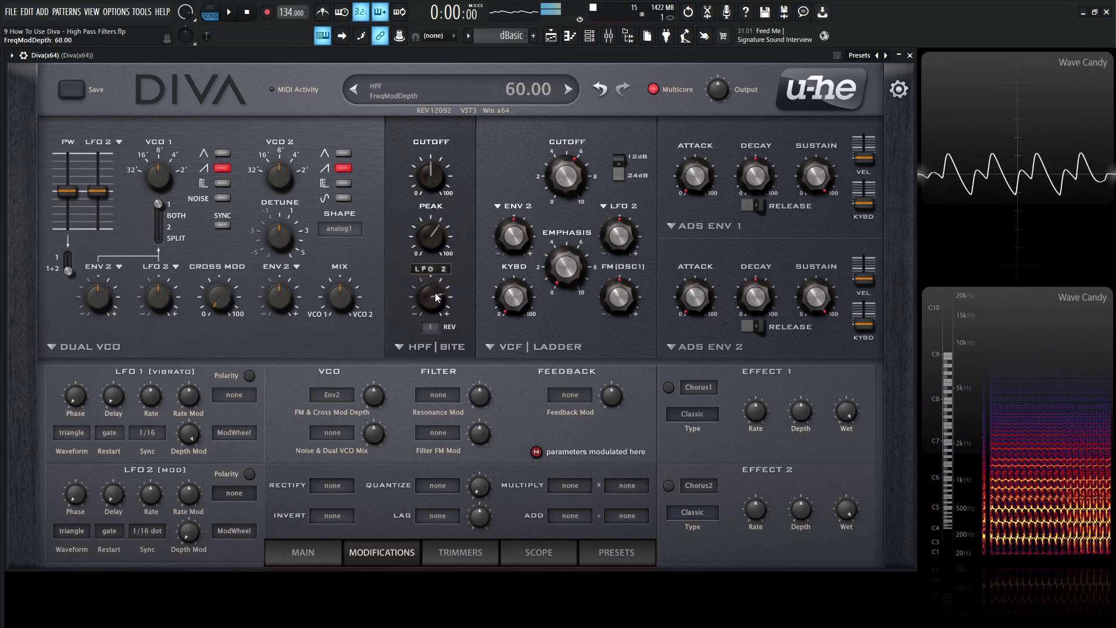
mouse_move(438, 297)
mouse_down()
mouse_move(436, 310)
mouse_move(438, 280)
mouse_move(438, 304)
mouse_up()
click(430, 348)
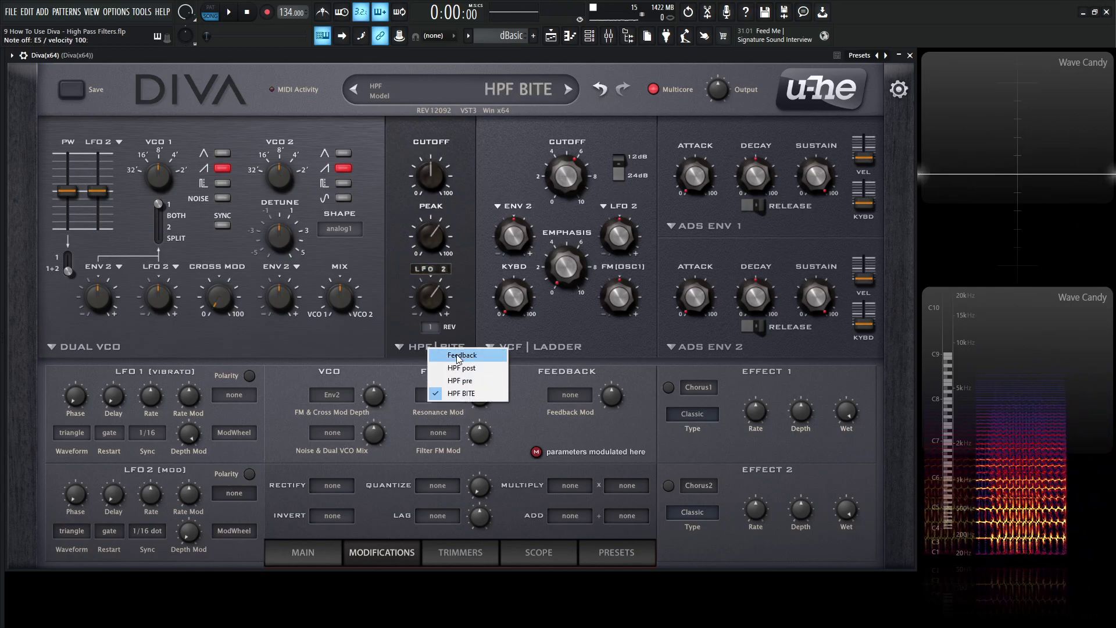
click(395, 311)
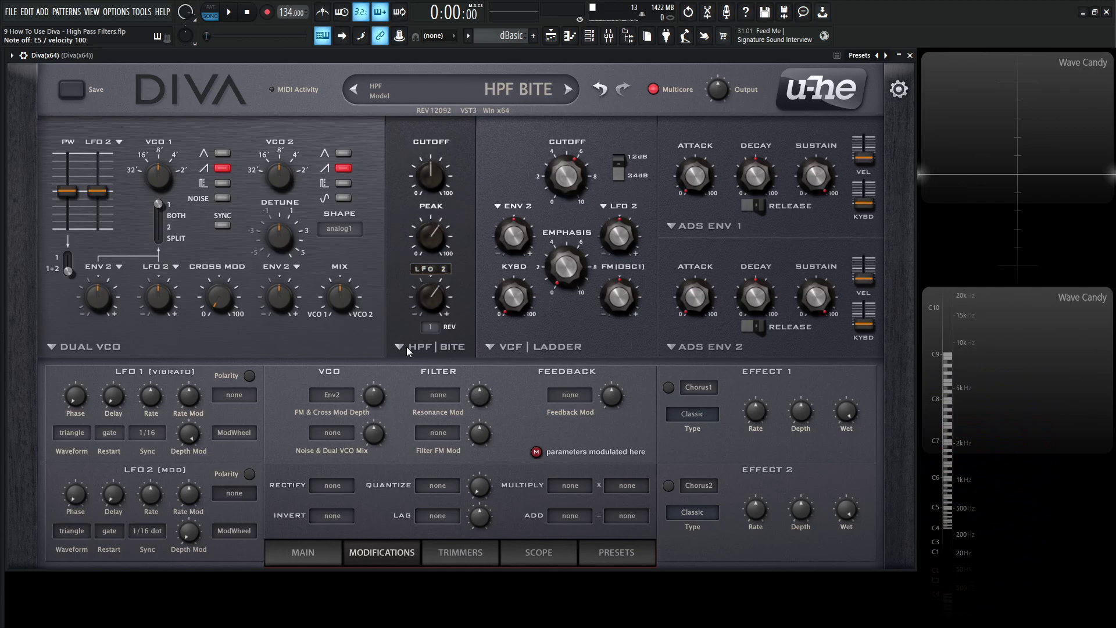
Switch the HPF model to HPF pre, compare it with HPF post, and end on HPF pre.
click(465, 351)
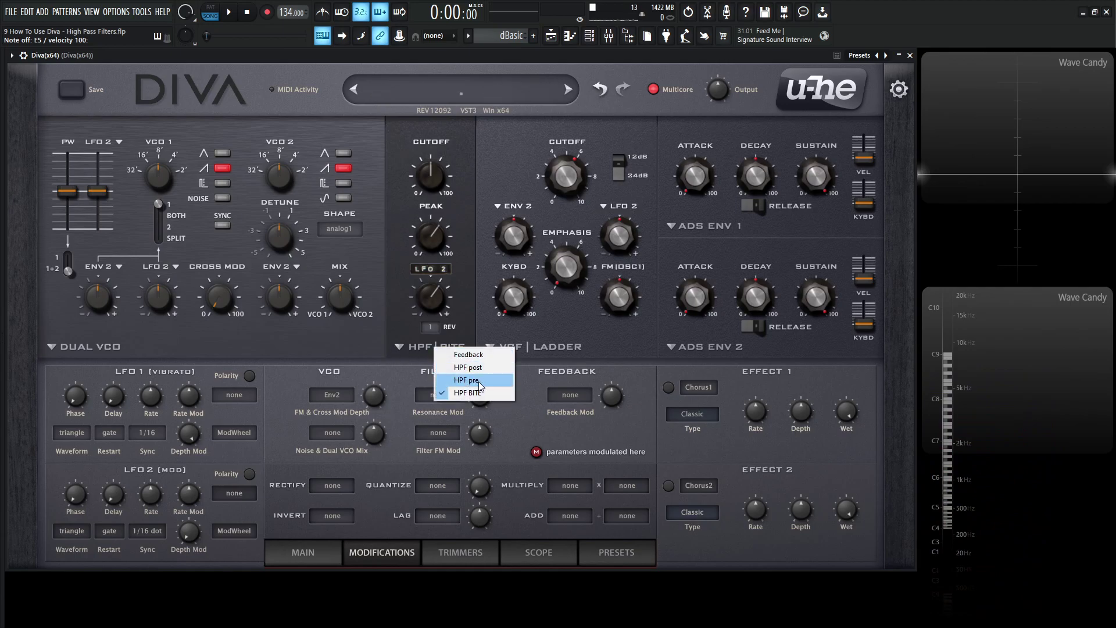
click(479, 381)
click(447, 349)
click(480, 368)
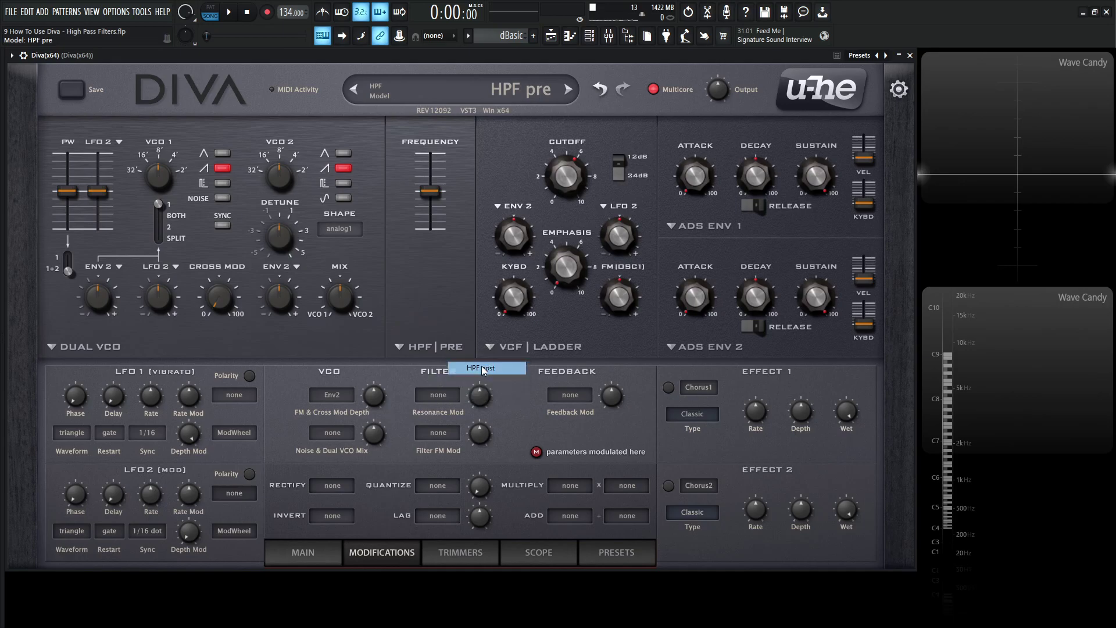
click(439, 346)
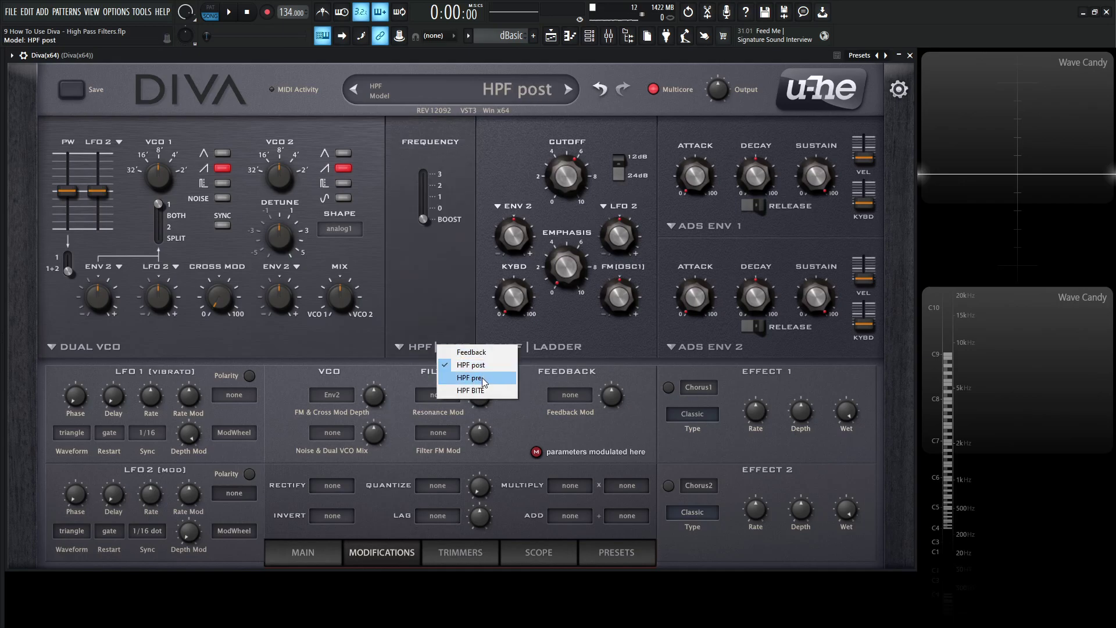
click(483, 365)
click(446, 346)
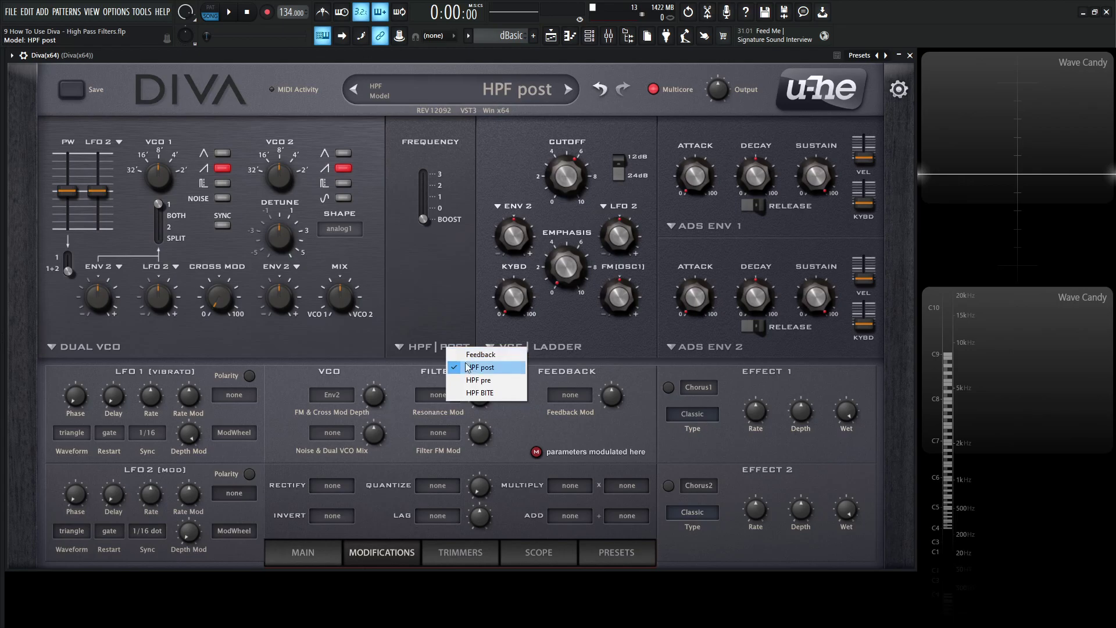
click(478, 381)
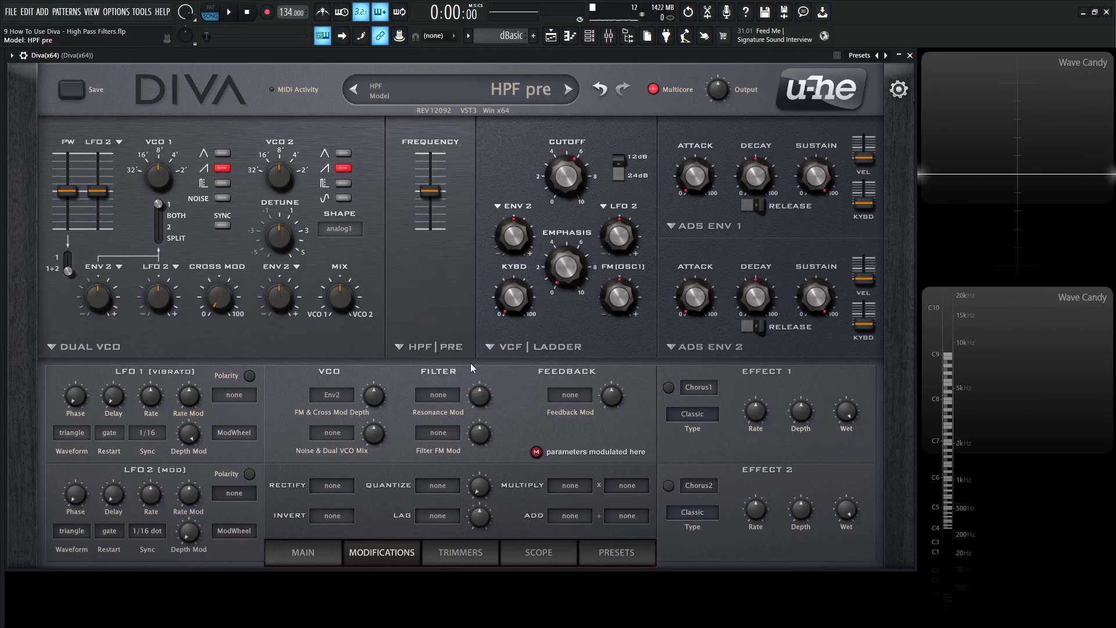